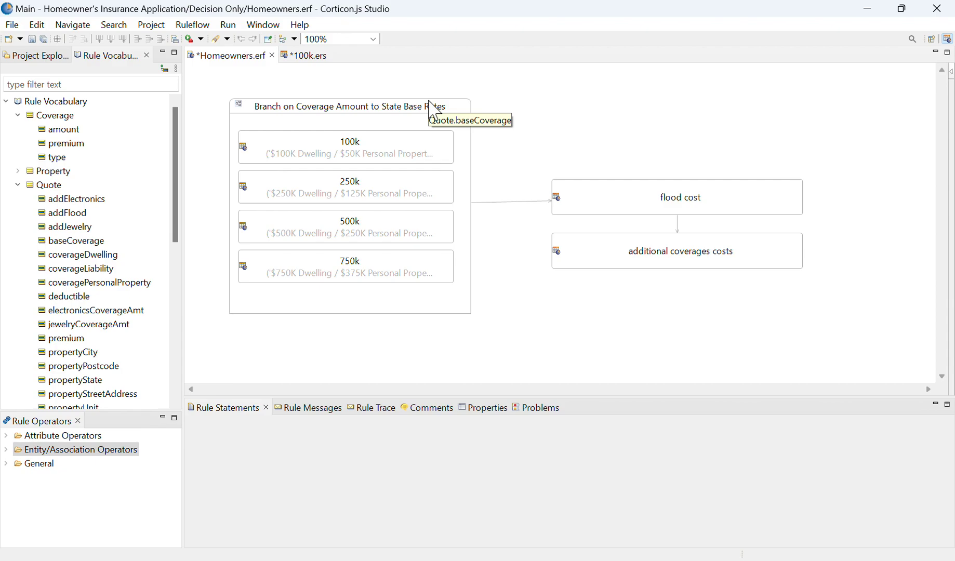
# Step: Add an empty Branch to the ruleflow canvas and position it above the flood cost rulesheet
pyautogui.click(953, 73)
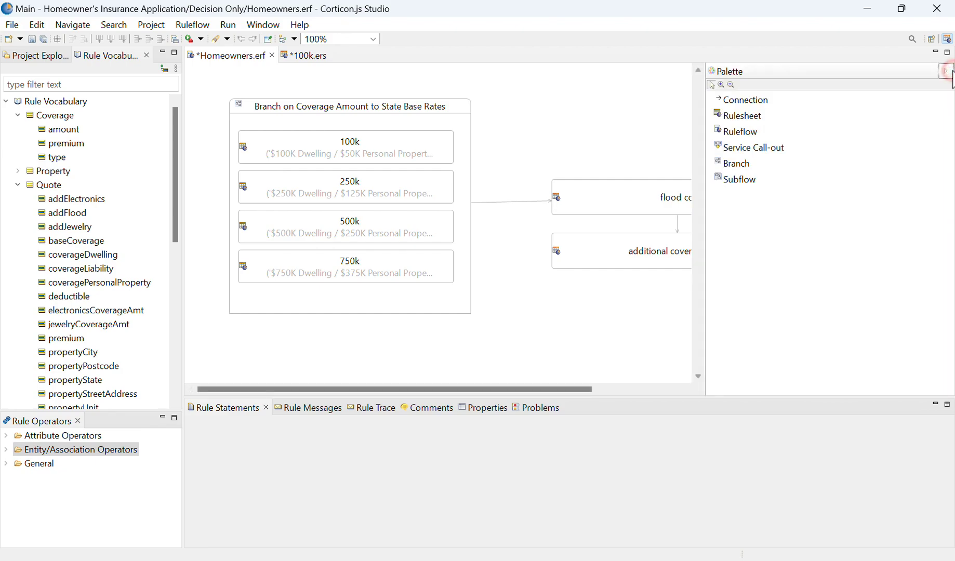
pyautogui.click(728, 166)
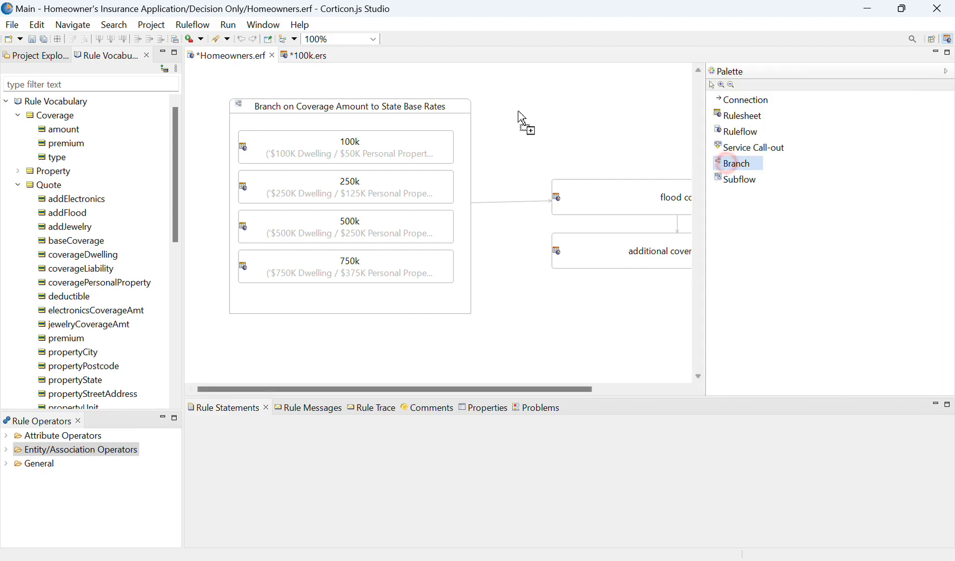
pyautogui.click(503, 90)
pyautogui.click(520, 149)
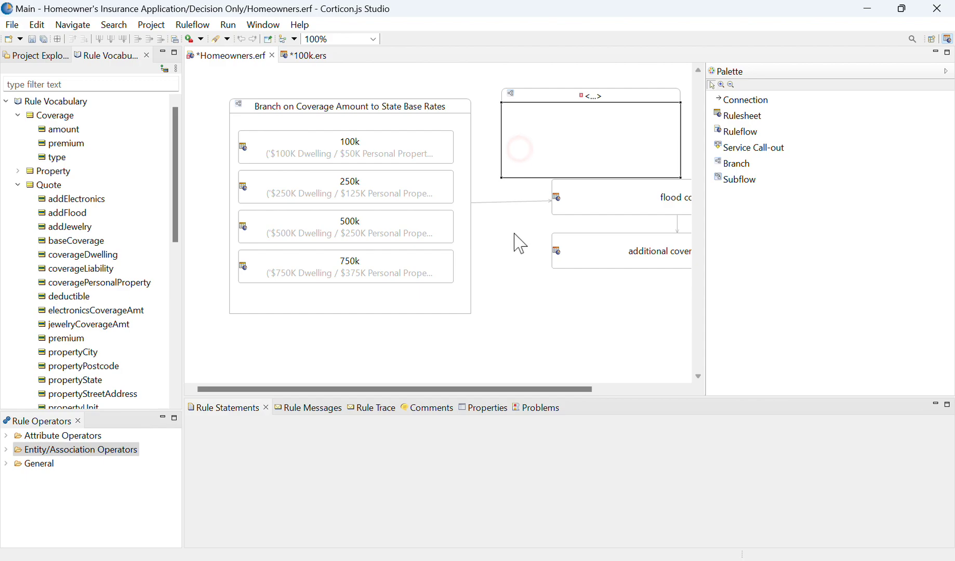
pyautogui.click(551, 95)
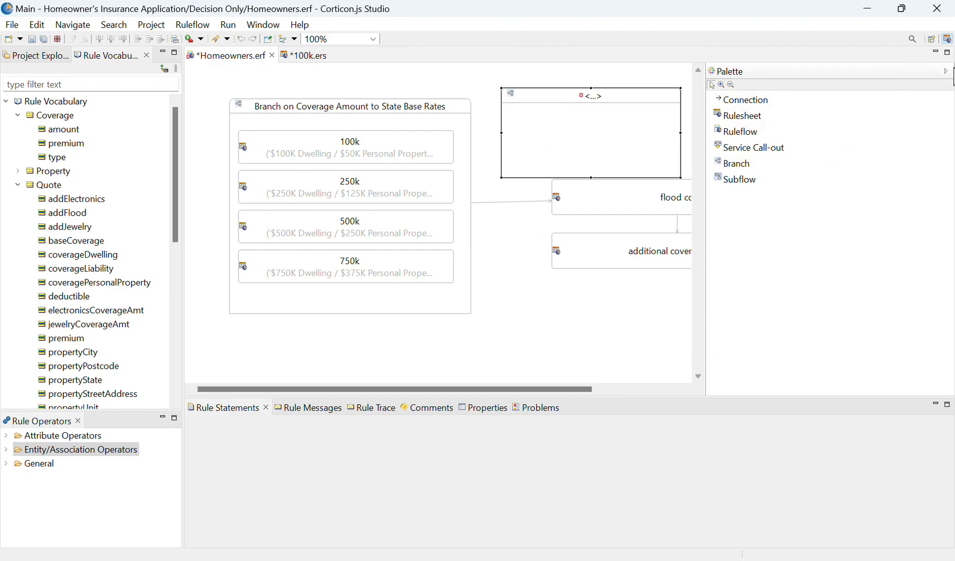
pyautogui.click(947, 71)
pyautogui.moveTo(650, 115); pyautogui.dragTo(656, 99)
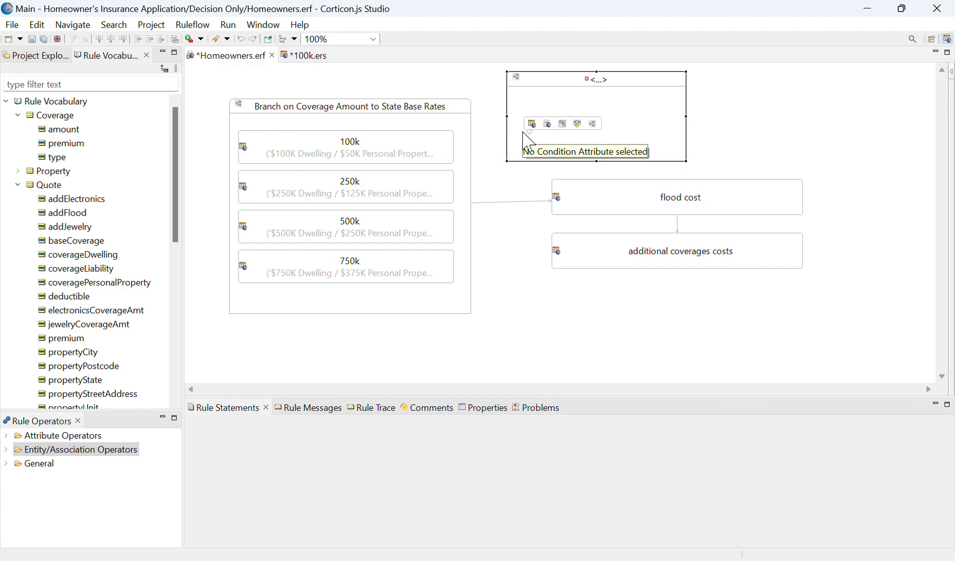
# Step: Delete the empty branch above the flood cost rulesheet, keeping the Ruletest.ert file
pyautogui.click(26, 55)
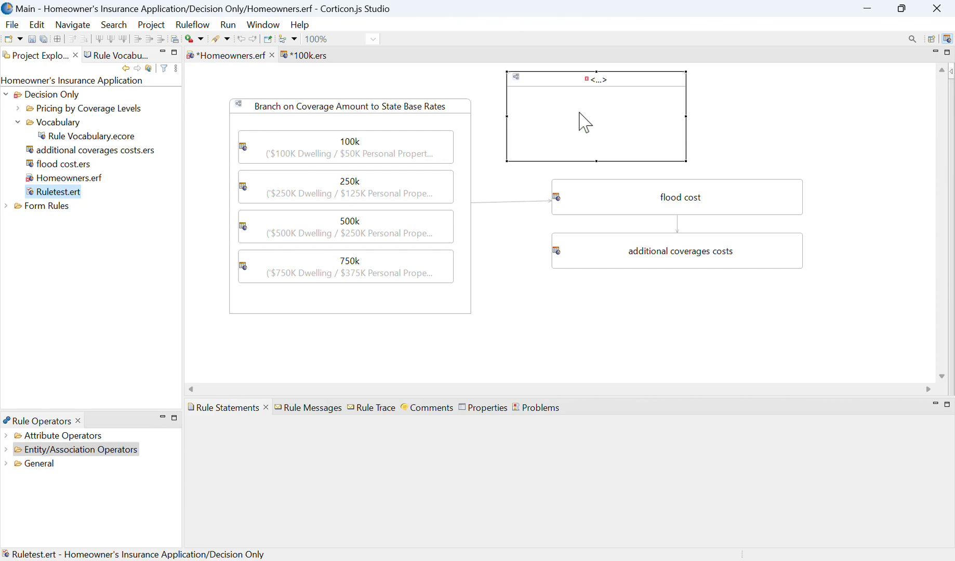
pyautogui.press('Delete')
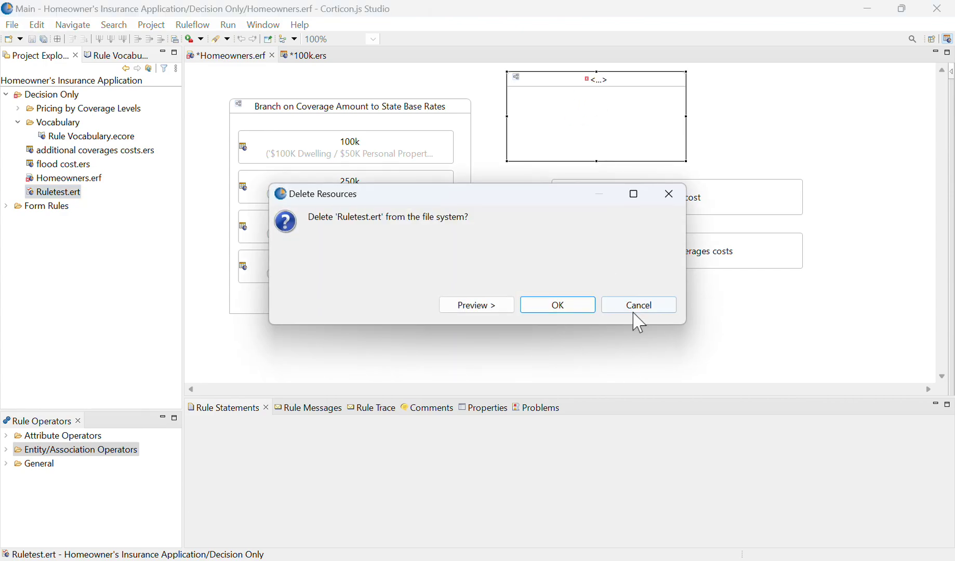
pyautogui.click(640, 317)
pyautogui.click(558, 77)
pyautogui.press('Delete')
# Step: Examine the 100k, 250k and 500k rulesheets inside the Branch on Coverage Amount to State Base Rates
pyautogui.click(325, 157)
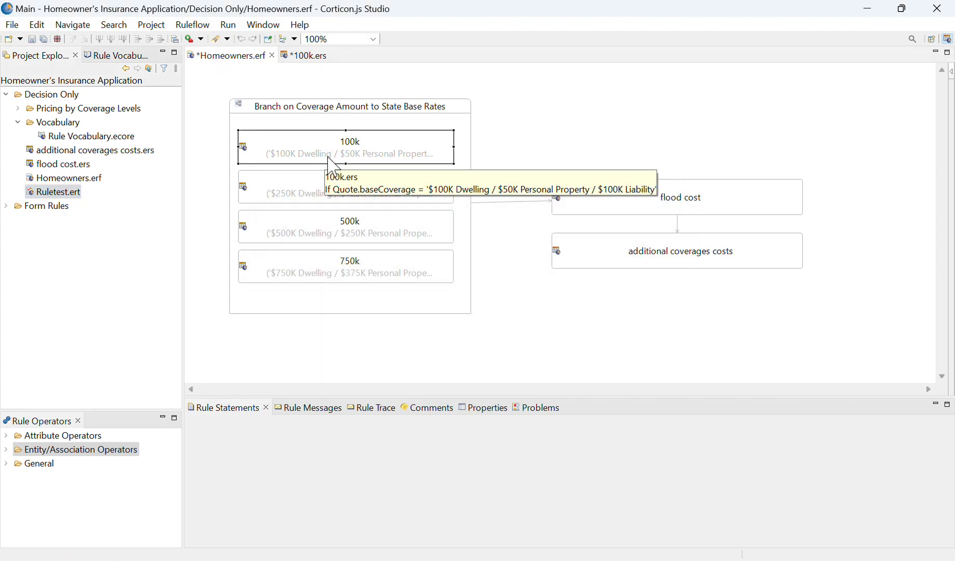
pyautogui.click(395, 187)
pyautogui.click(380, 225)
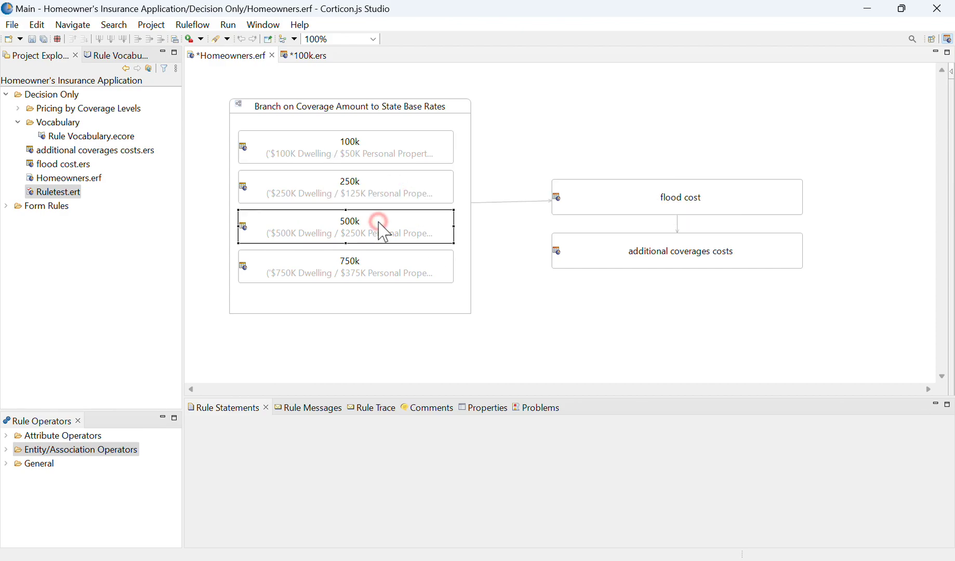
# Step: Show the properties of the Branch on Coverage Amount to State Base Rates, with room to read its full values and nodes
pyautogui.click(378, 310)
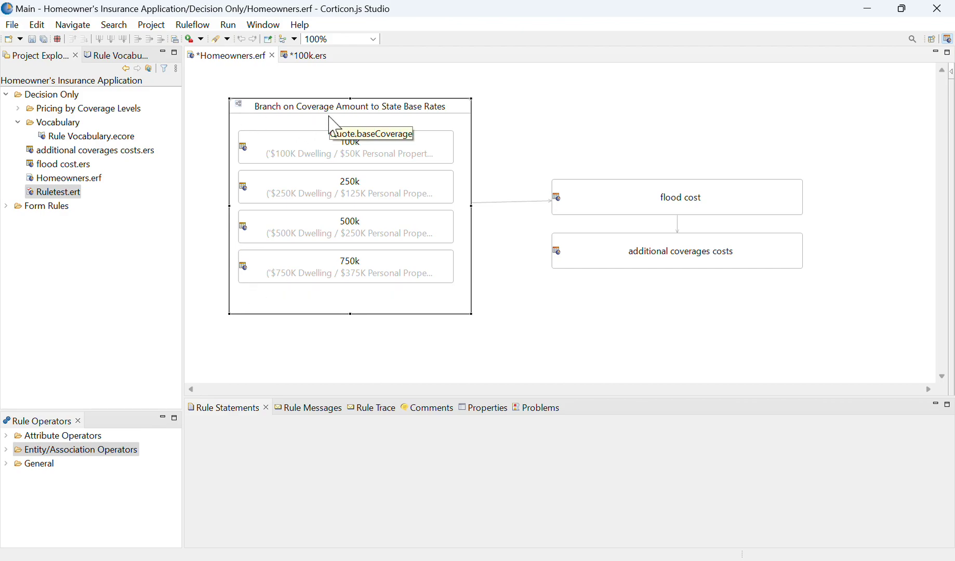
pyautogui.click(494, 410)
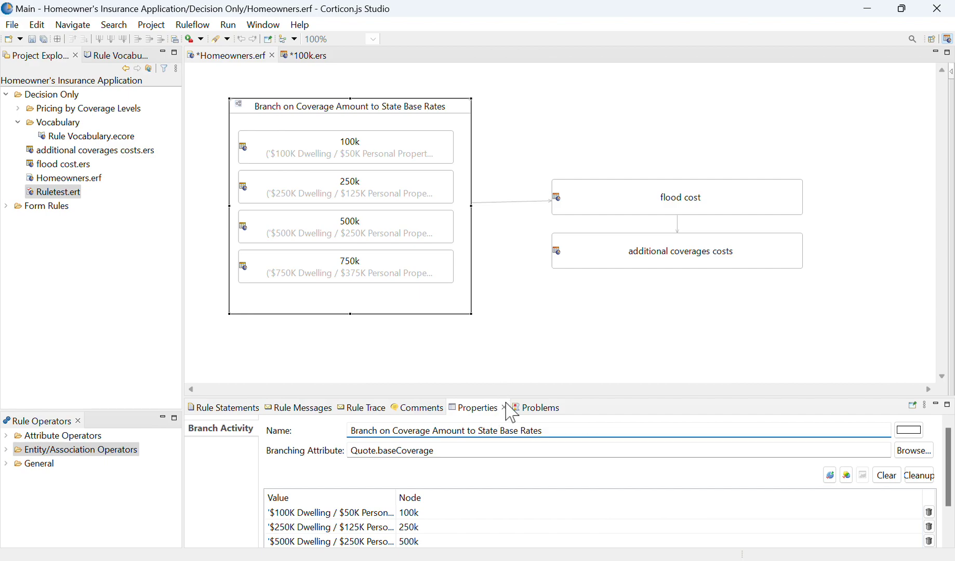
pyautogui.click(605, 432)
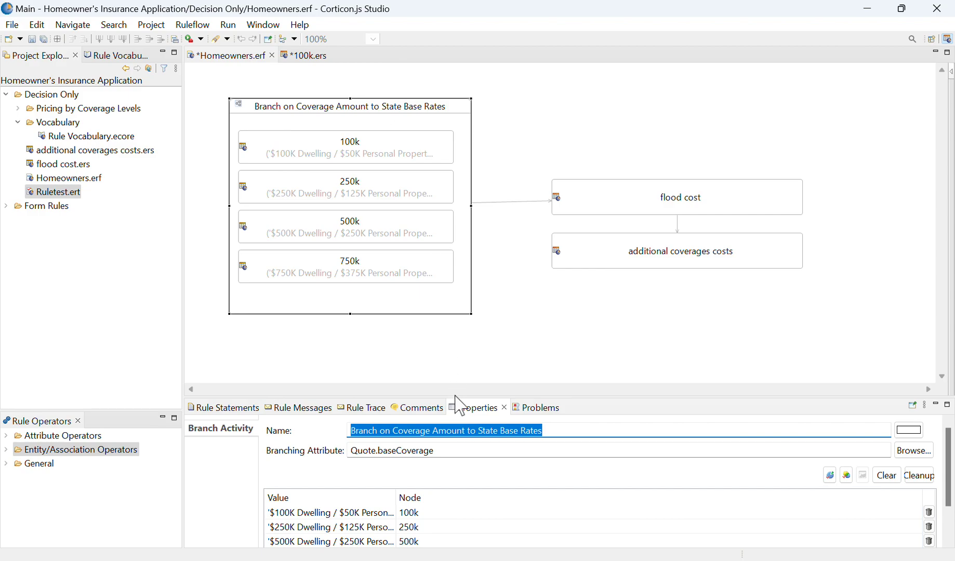
pyautogui.moveTo(453, 396); pyautogui.dragTo(433, 296)
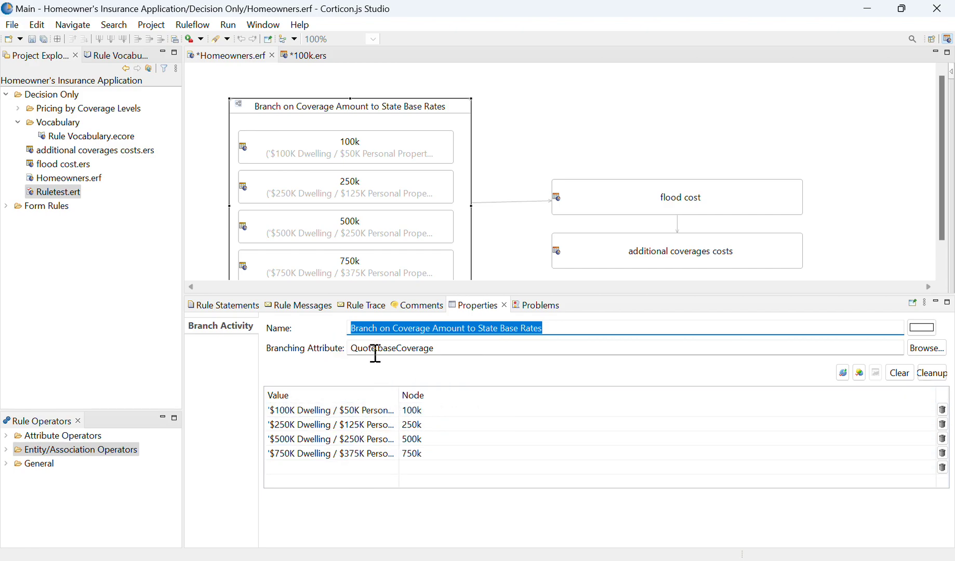
pyautogui.moveTo(398, 395); pyautogui.dragTo(617, 394)
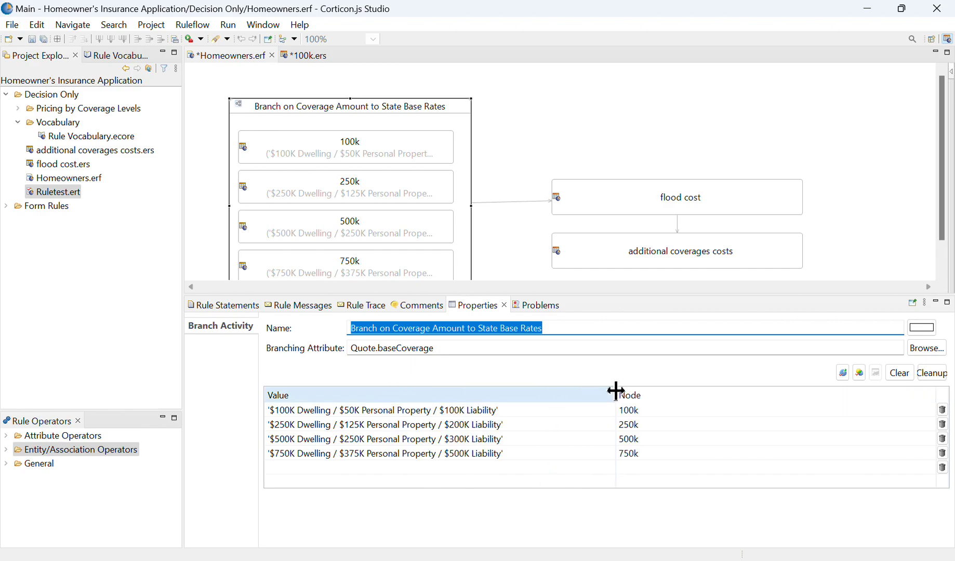
# Step: Check the branch's branching attribute and first value, and view the properties of the 100k rulesheet
pyautogui.click(369, 348)
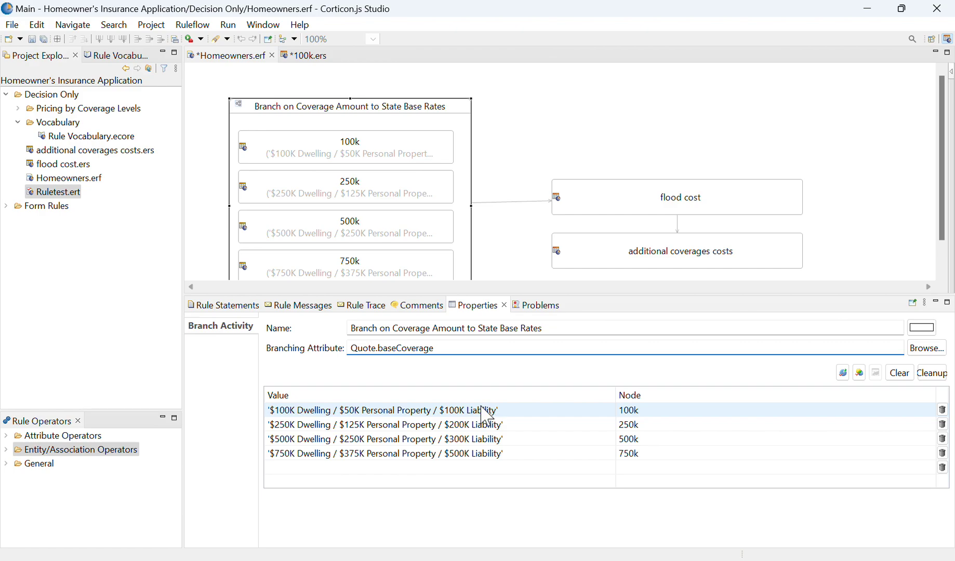
pyautogui.click(493, 410)
pyautogui.click(285, 154)
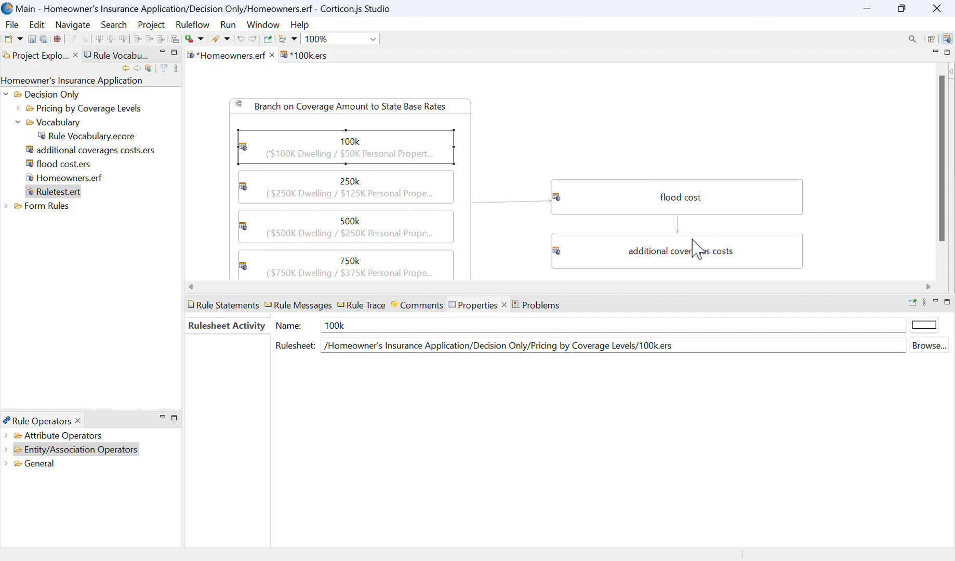
# Step: Review the branch's full value-to-node mapping and browse the selectable branching attributes without choosing one
pyautogui.click(434, 127)
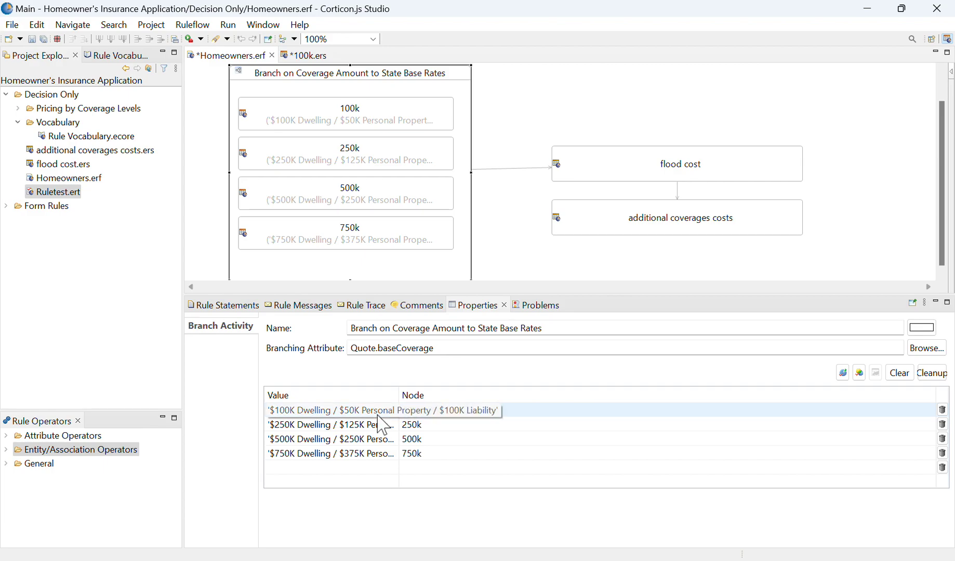
pyautogui.moveTo(400, 396); pyautogui.dragTo(552, 395)
pyautogui.click(543, 370)
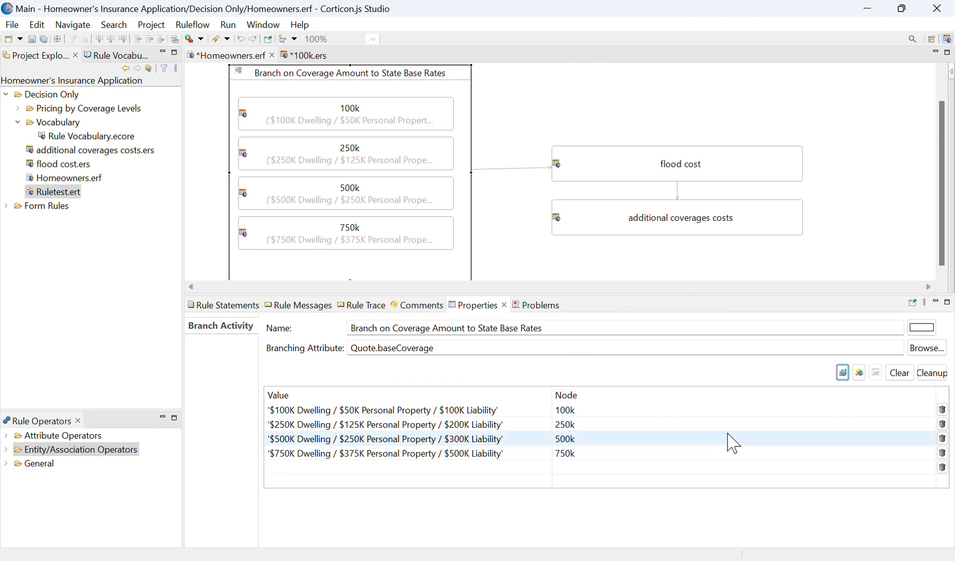
pyautogui.click(741, 410)
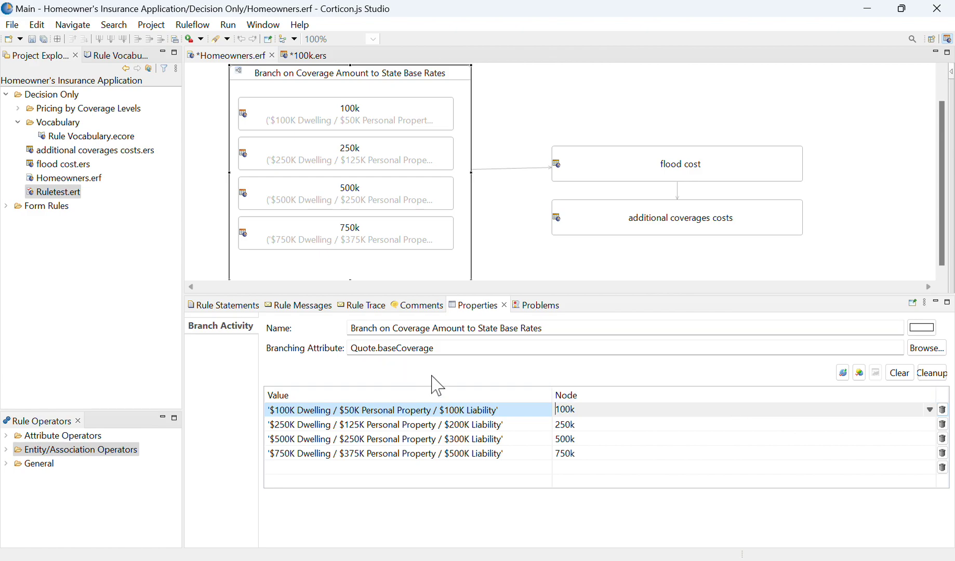
pyautogui.click(460, 354)
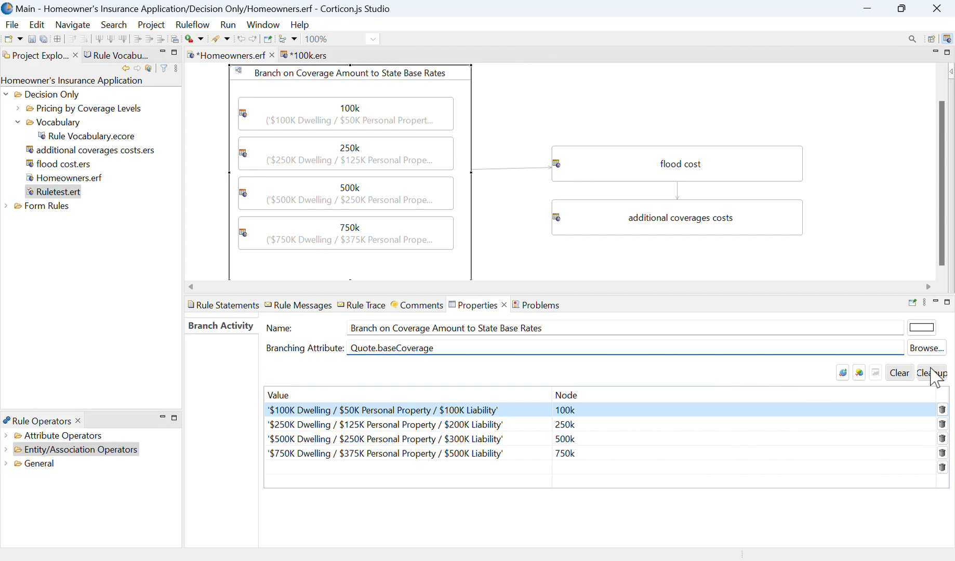
pyautogui.click(927, 347)
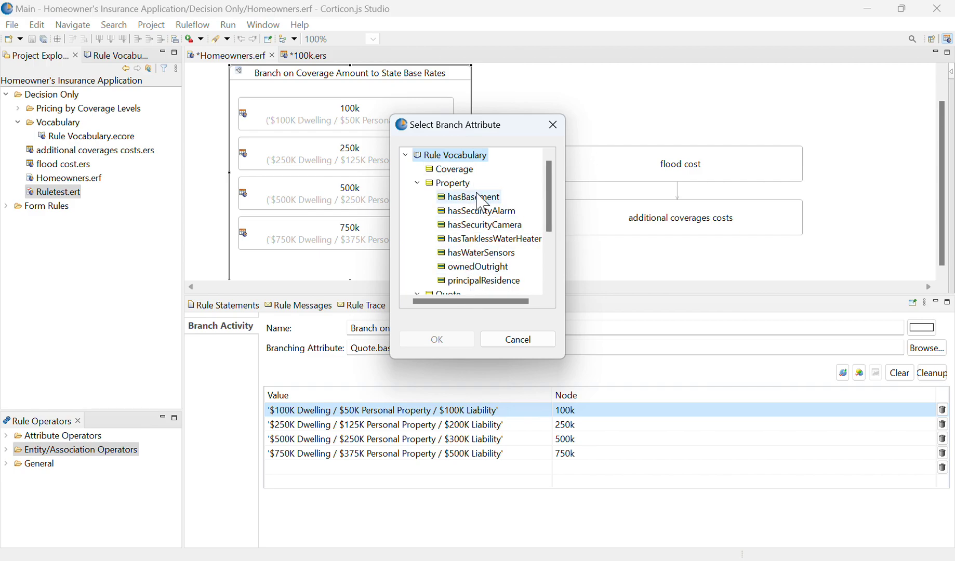
pyautogui.press('Escape')
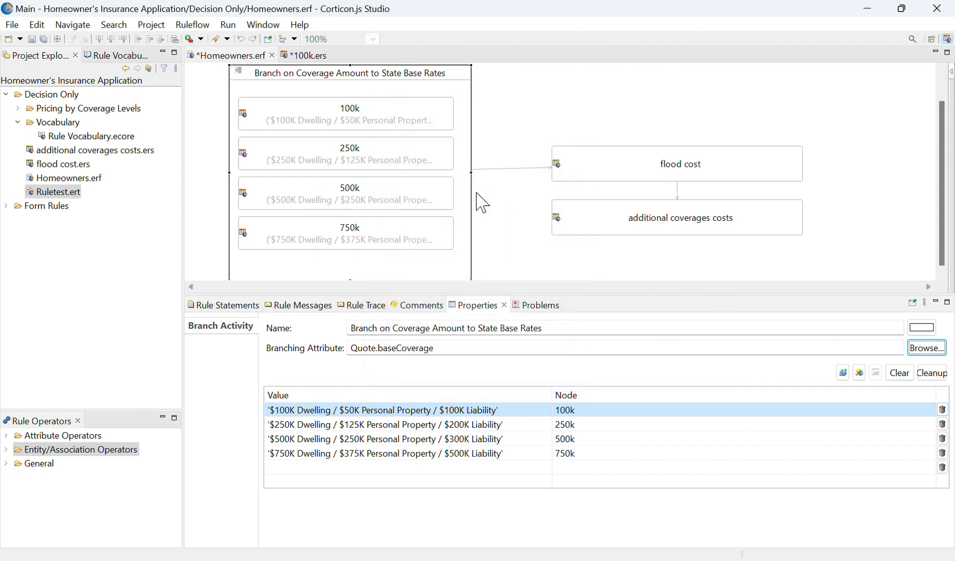
# Step: Open Rule Vocabulary.ecore and show the values of the coverageLevels custom data type in a widened value list
pyautogui.click(49, 336)
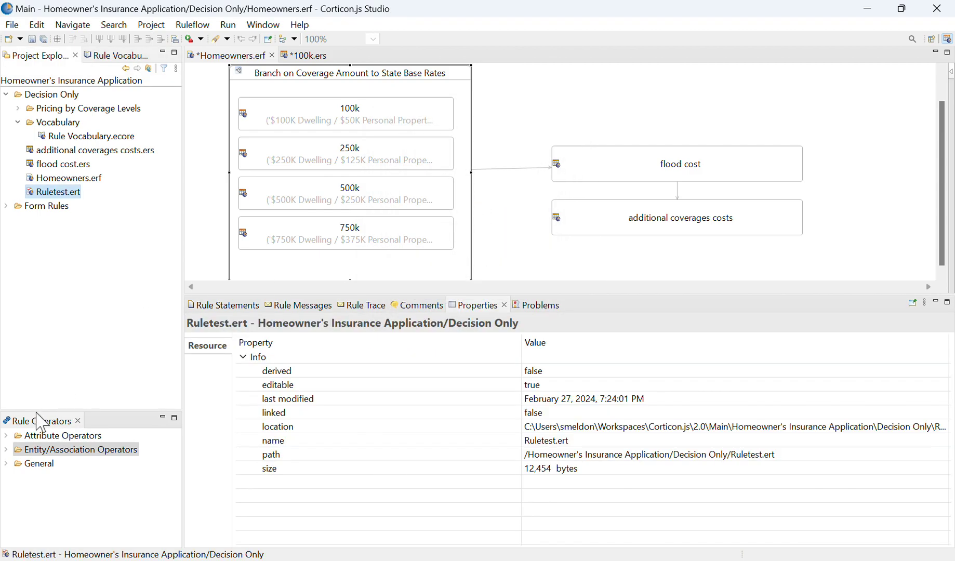
pyautogui.doubleClick(47, 137)
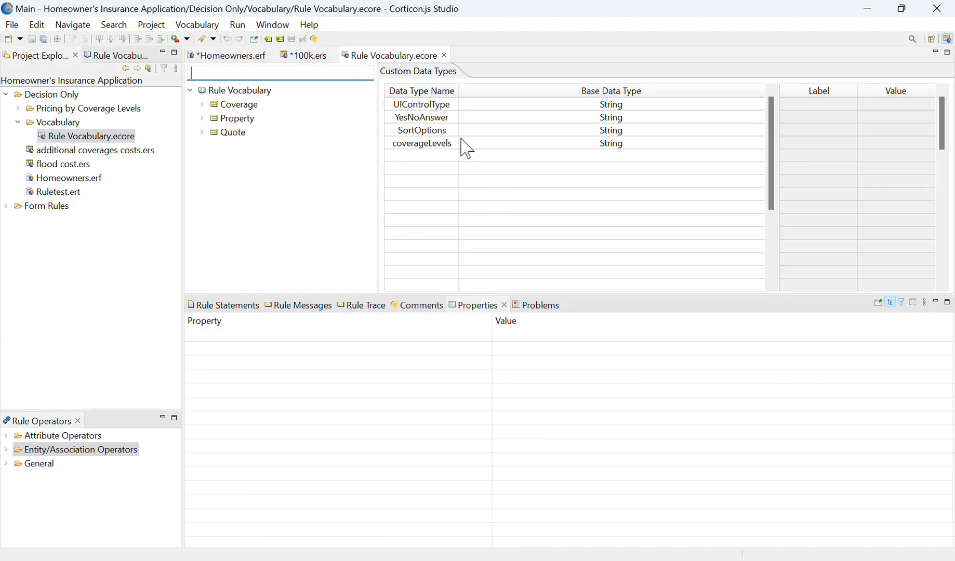
pyautogui.click(436, 145)
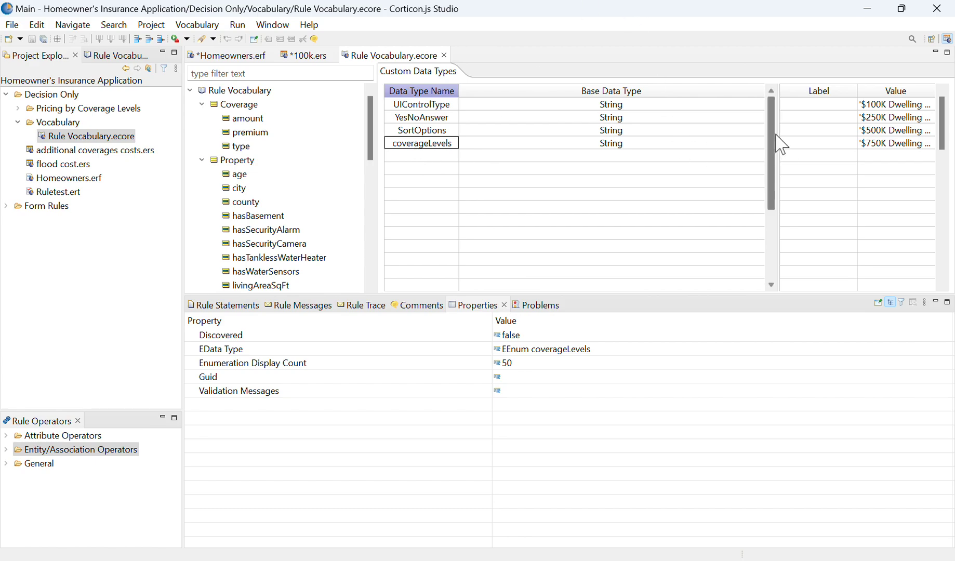
pyautogui.moveTo(777, 136); pyautogui.dragTo(656, 150)
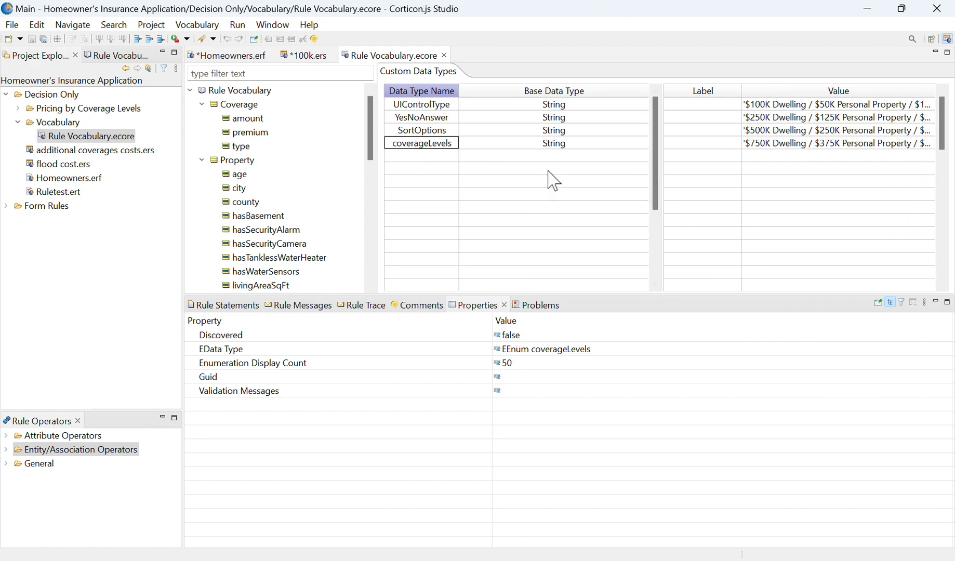
pyautogui.click(424, 155)
pyautogui.click(435, 206)
pyautogui.click(428, 221)
pyautogui.click(430, 244)
pyautogui.click(430, 156)
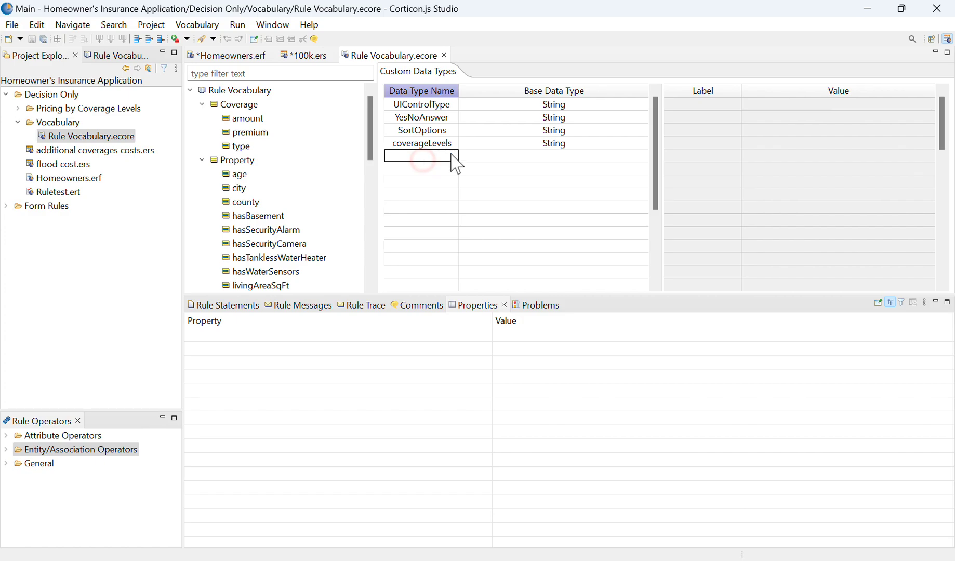
# Step: Review the base data type options for coverageLevels and choose String
pyautogui.click(550, 144)
pyautogui.click(644, 143)
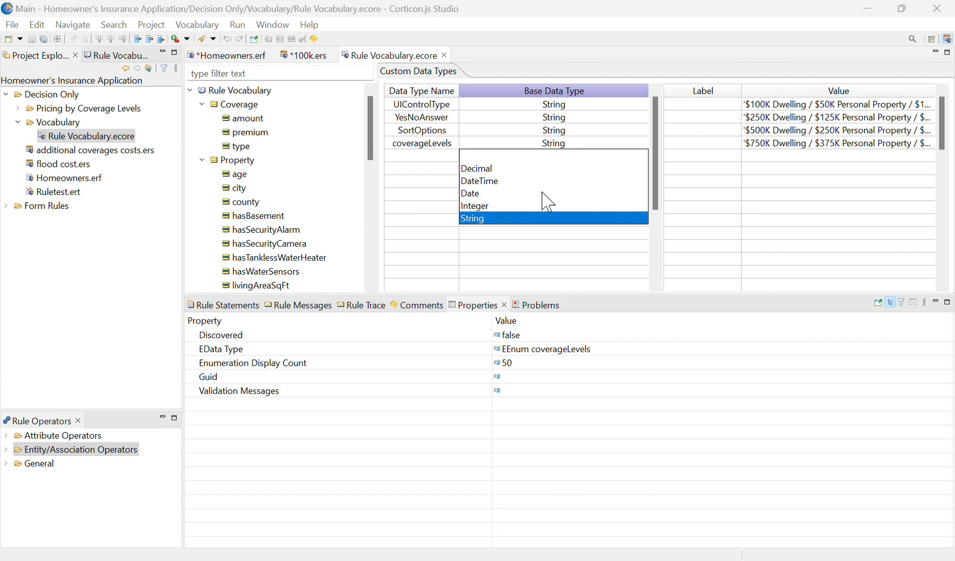
pyautogui.click(485, 218)
# Step: Examine the list of values defined for the coverageLevels custom data type
pyautogui.click(840, 90)
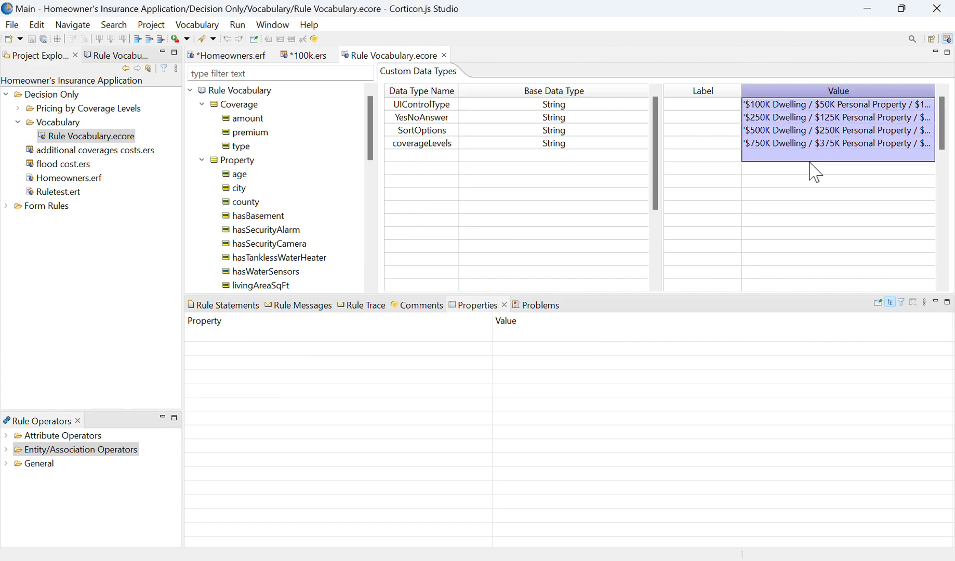
pyautogui.moveTo(809, 142); pyautogui.dragTo(810, 105)
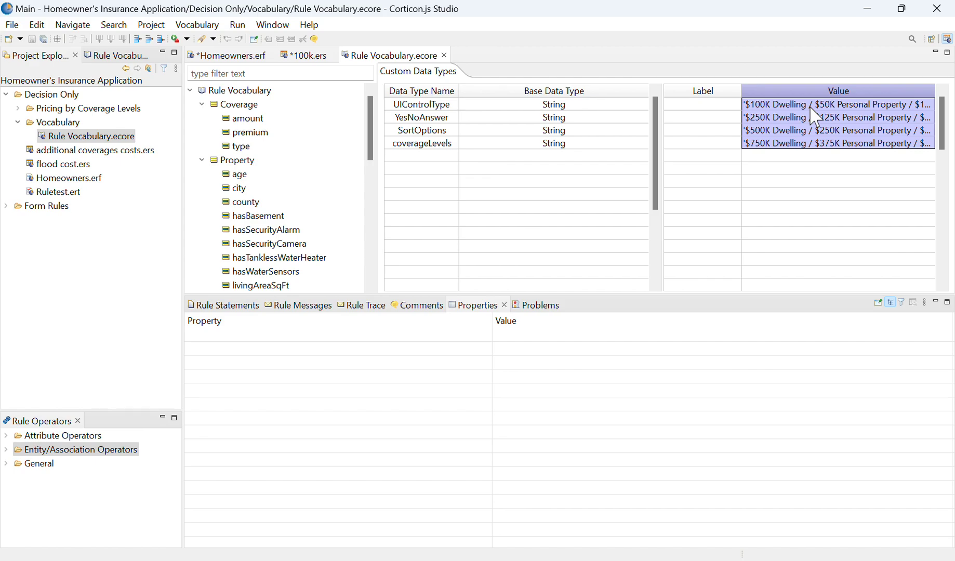
pyautogui.click(313, 190)
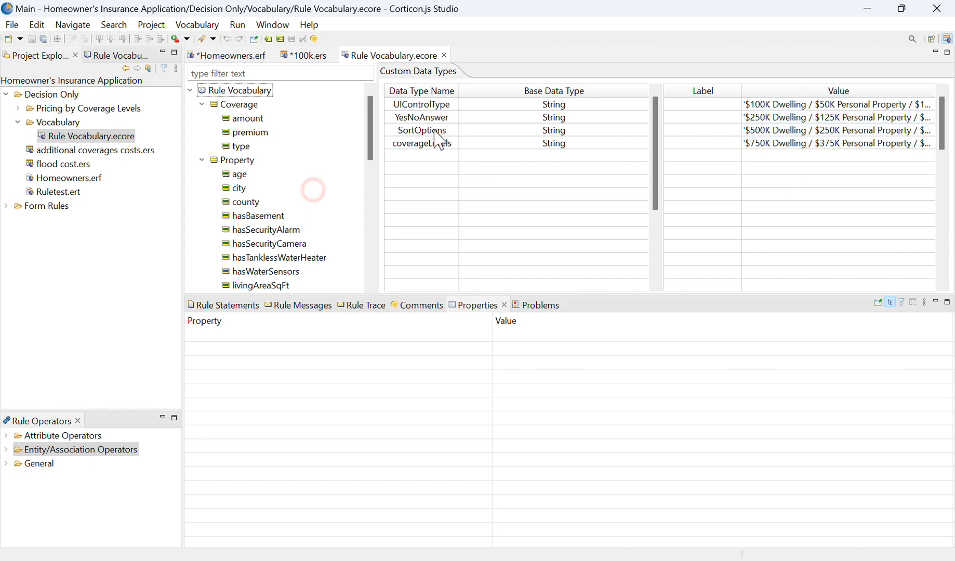
pyautogui.click(420, 143)
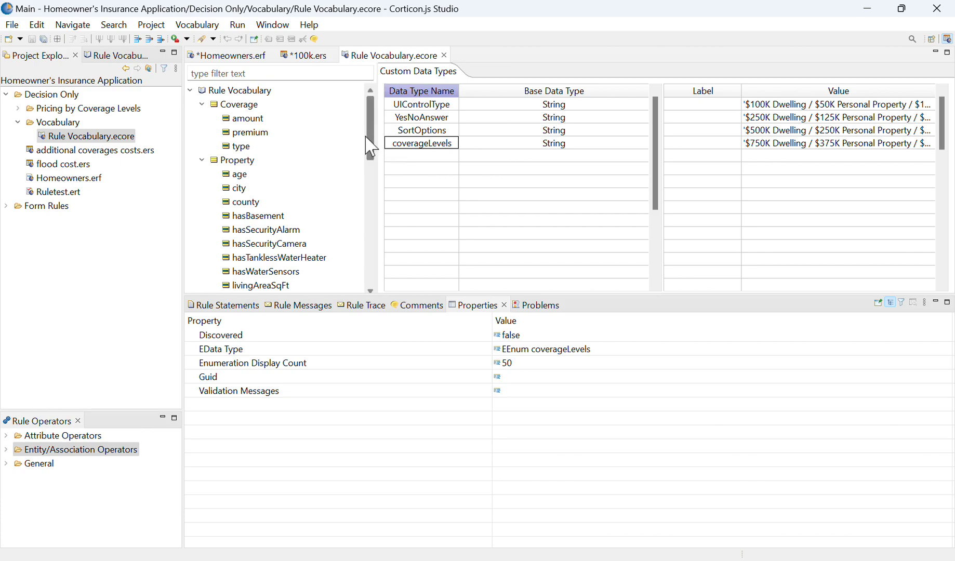
# Step: Enlarge the vocabulary editor area and show the properties of the Quote entity's baseCoverage attribute
pyautogui.moveTo(367, 138); pyautogui.dragTo(361, 237)
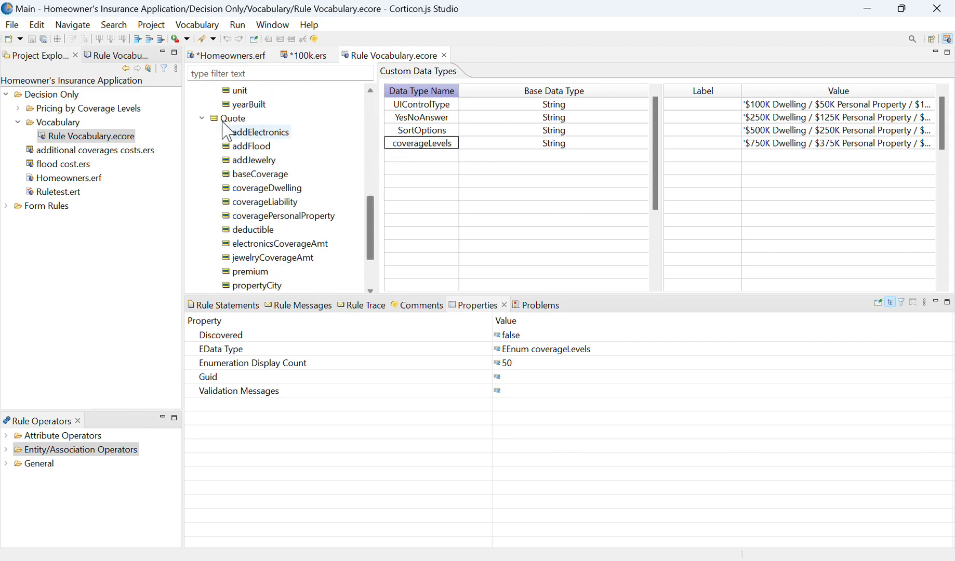
pyautogui.click(342, 138)
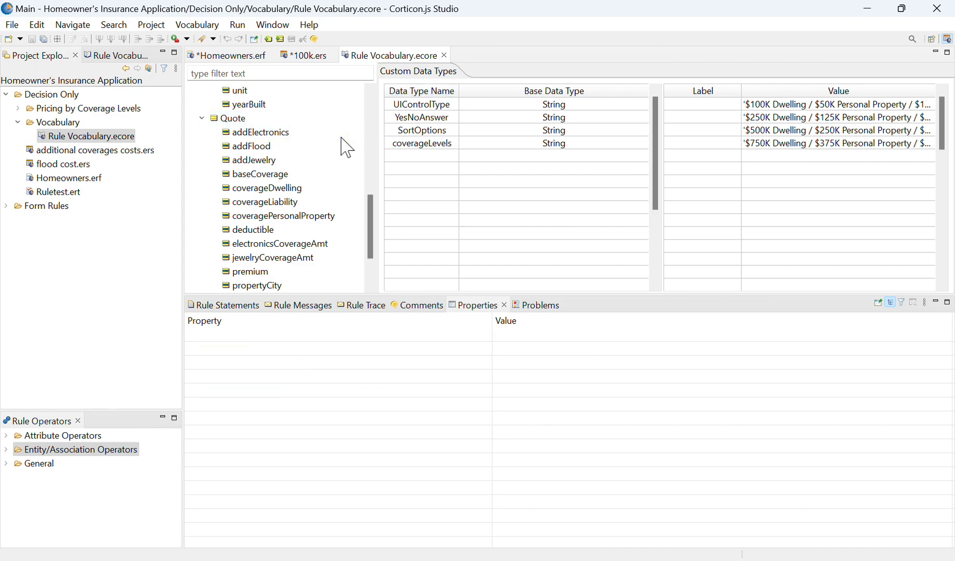
pyautogui.scroll(-1, 345, 146)
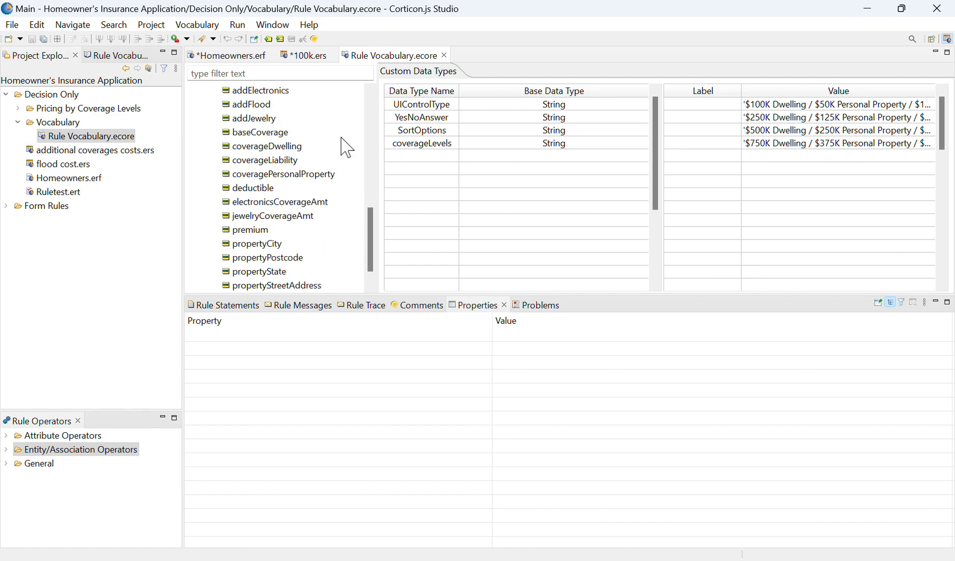
pyautogui.moveTo(337, 295); pyautogui.dragTo(344, 507)
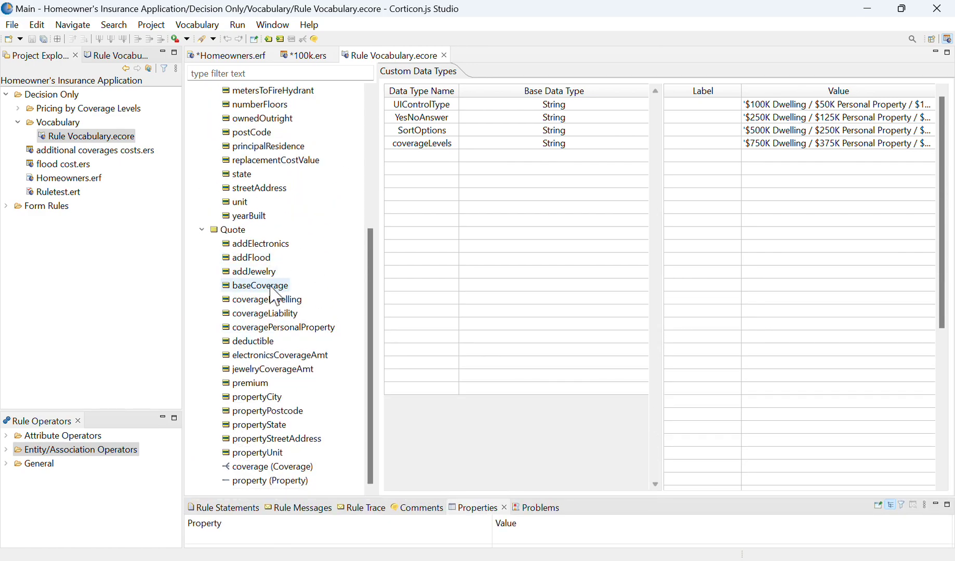
pyautogui.moveTo(271, 289)
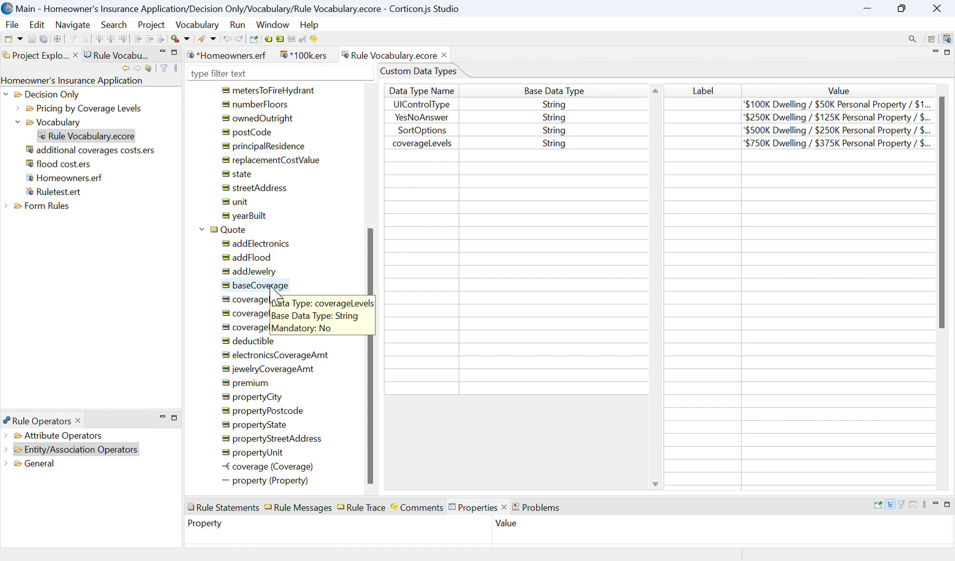
pyautogui.click(271, 289)
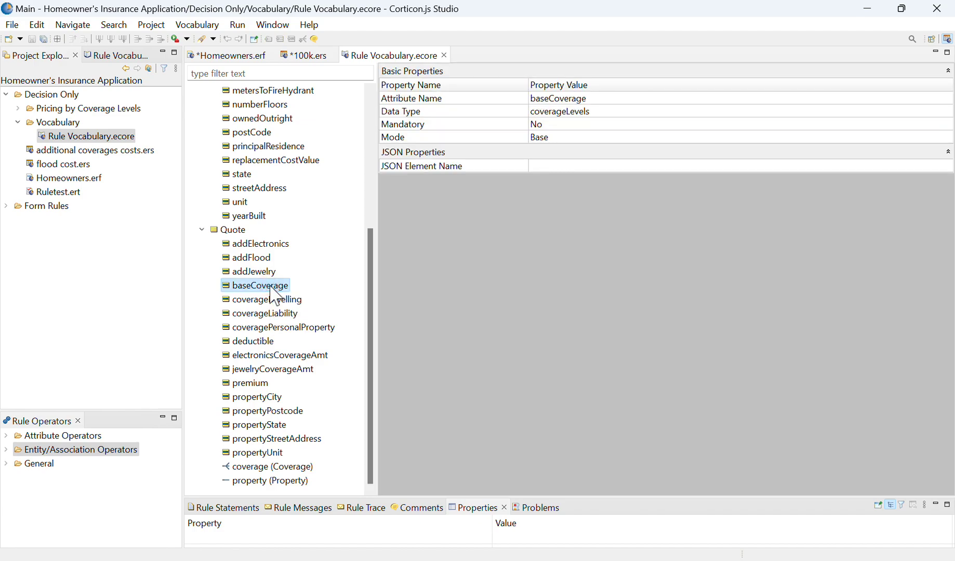
# Step: Review the data type options available for the baseCoverage attribute, keeping coverageLevels
pyautogui.click(833, 111)
pyautogui.click(948, 111)
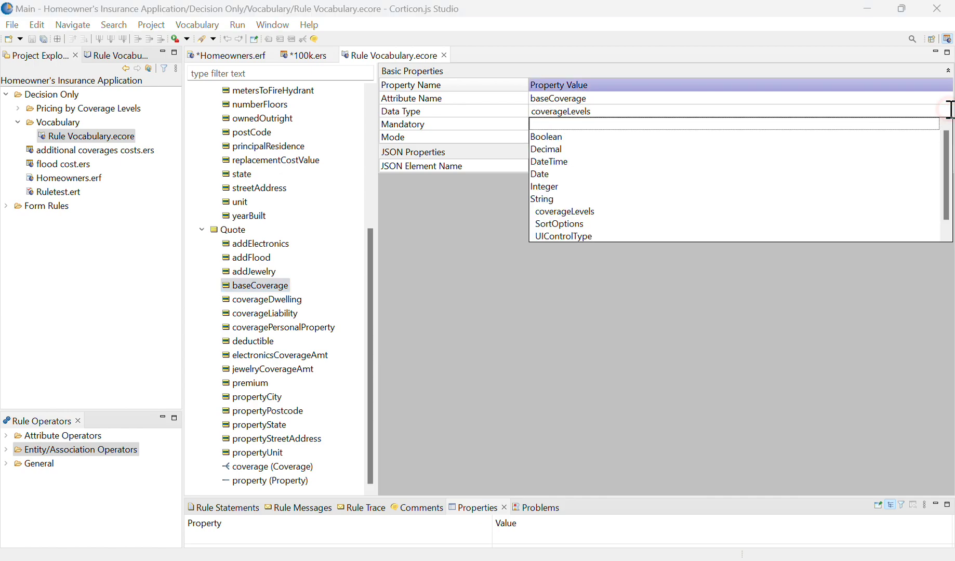
pyautogui.click(576, 223)
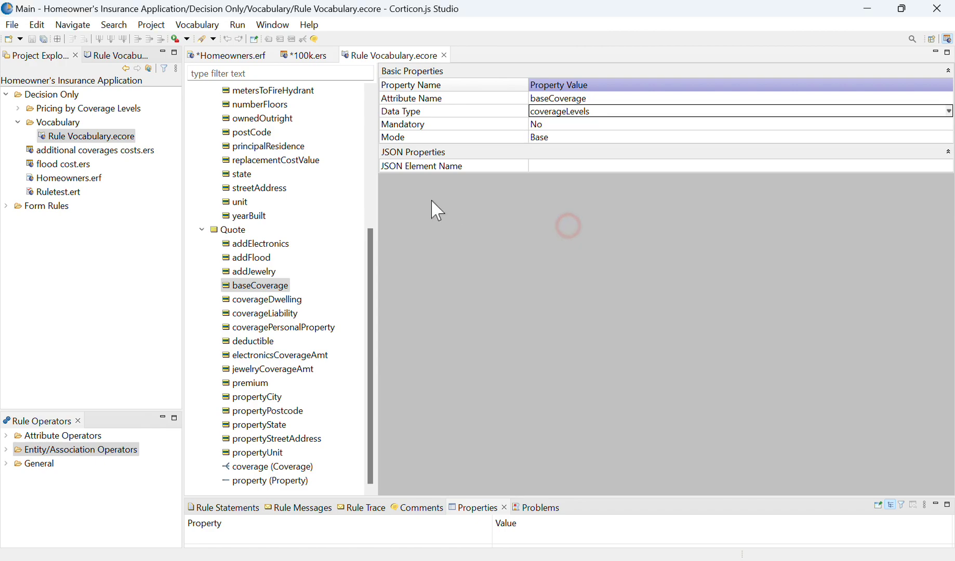
# Step: Inspect the data types of the Quote attributes coverageDwelling, coverageLiability and propertyState
pyautogui.click(332, 189)
pyautogui.click(267, 299)
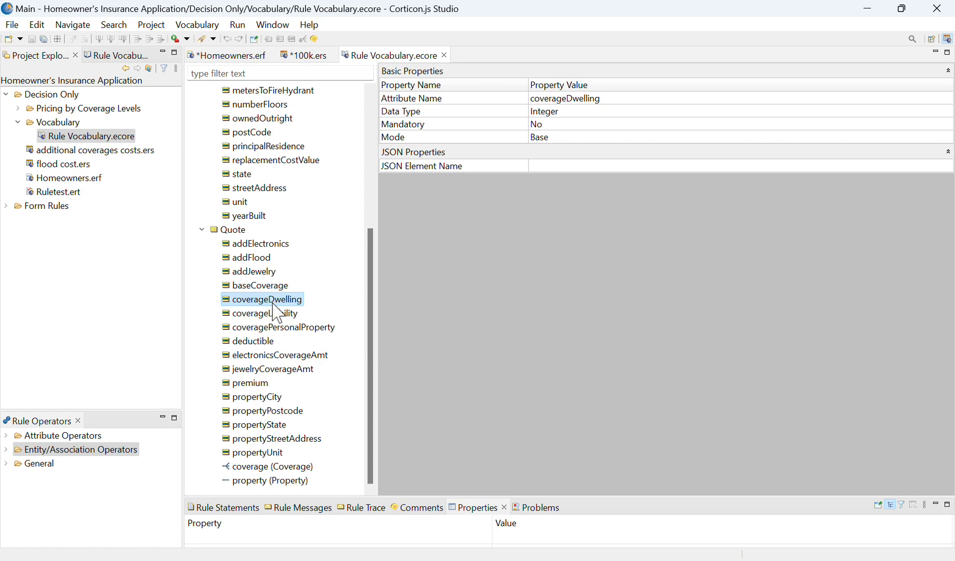
pyautogui.click(276, 313)
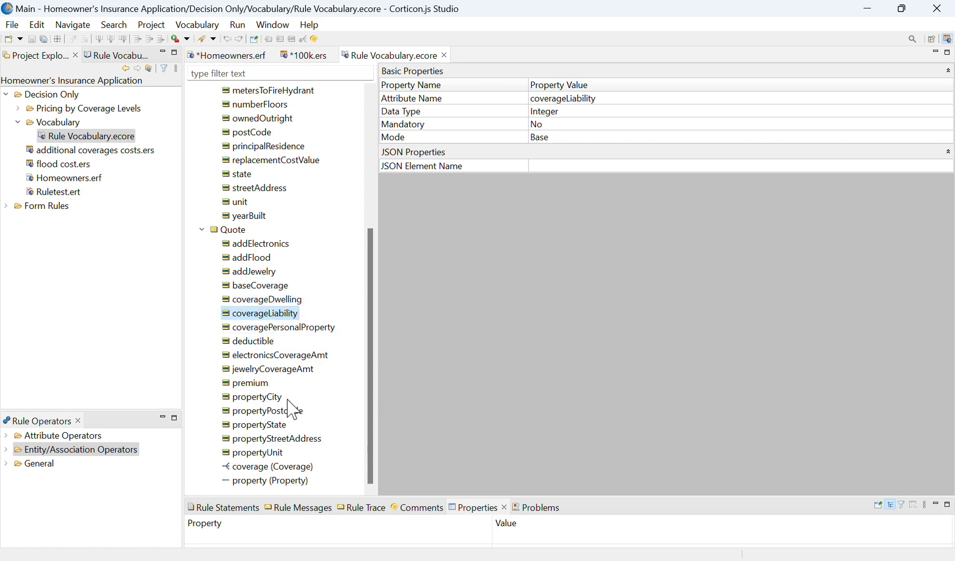
pyautogui.click(276, 425)
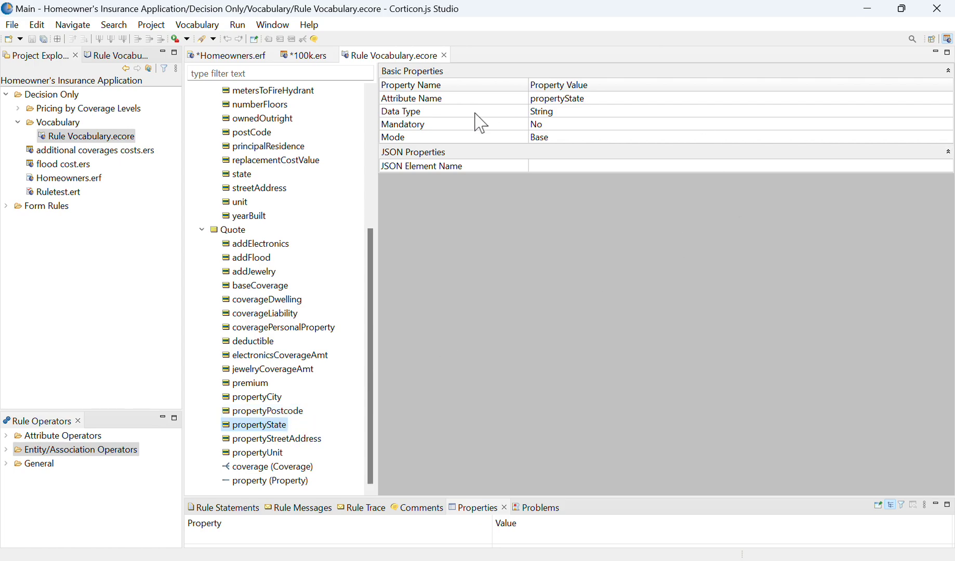
pyautogui.click(658, 111)
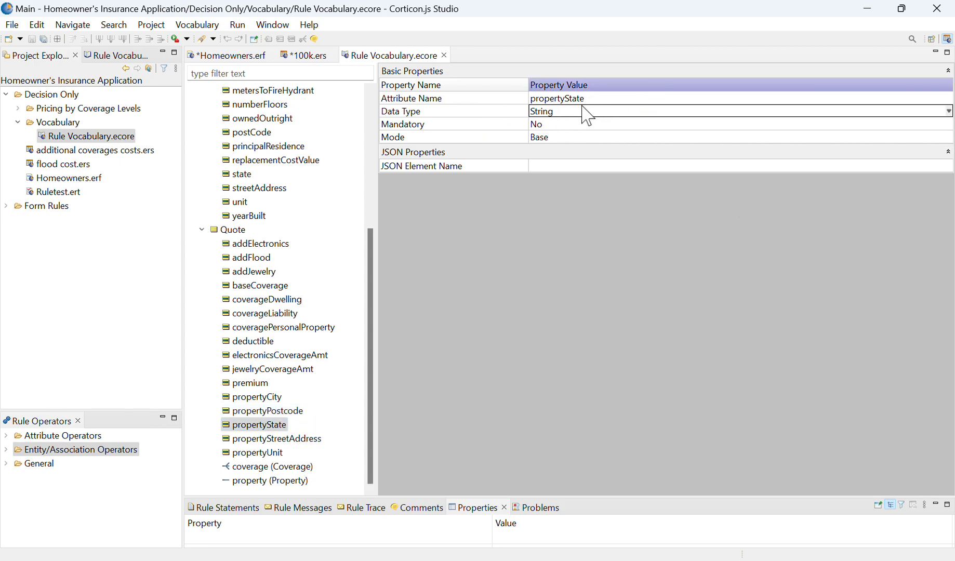